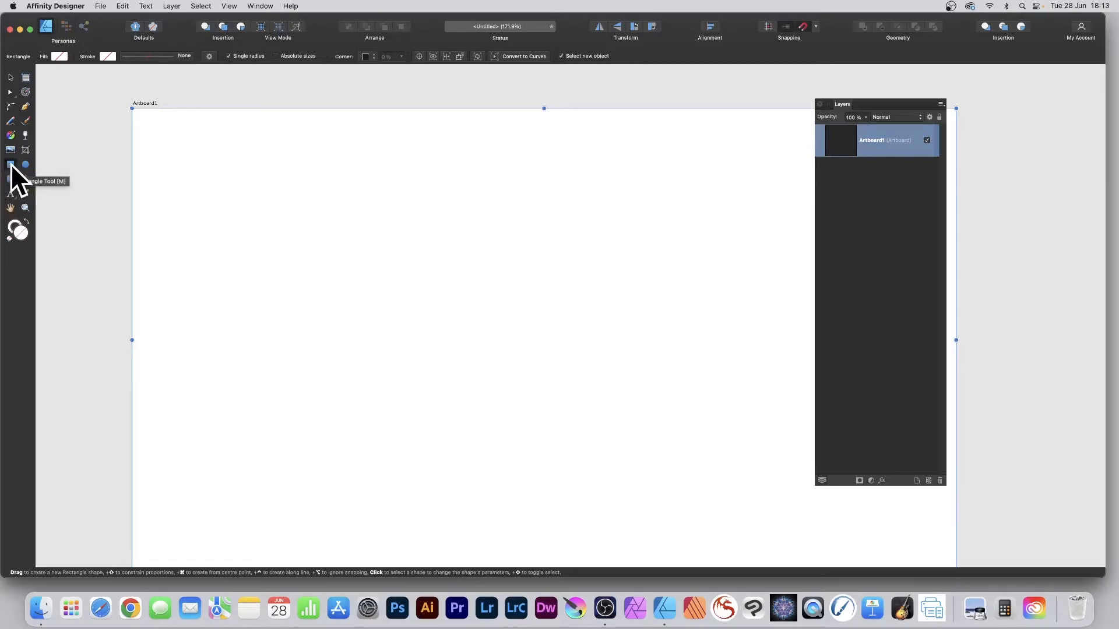
- Draw a large rectangle on the artboard and turn it into a baked, double-sided contour with a radius of about 74.3 px
mouse_move(230, 164)
mouse_down()
mouse_move(574, 418)
mouse_move(688, 453)
mouse_up()
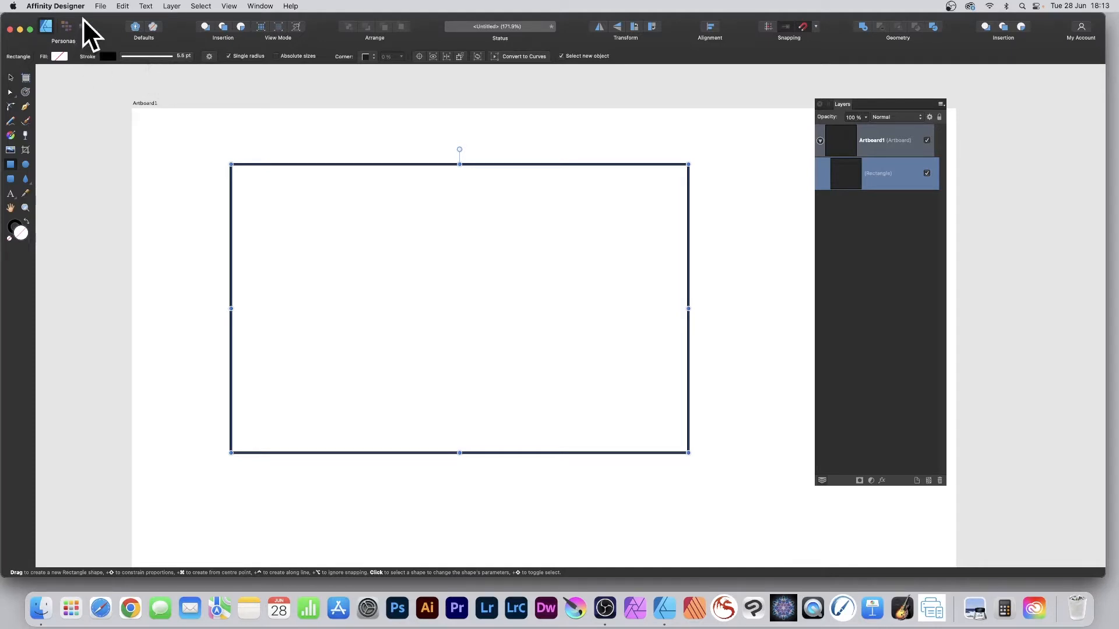
click(26, 92)
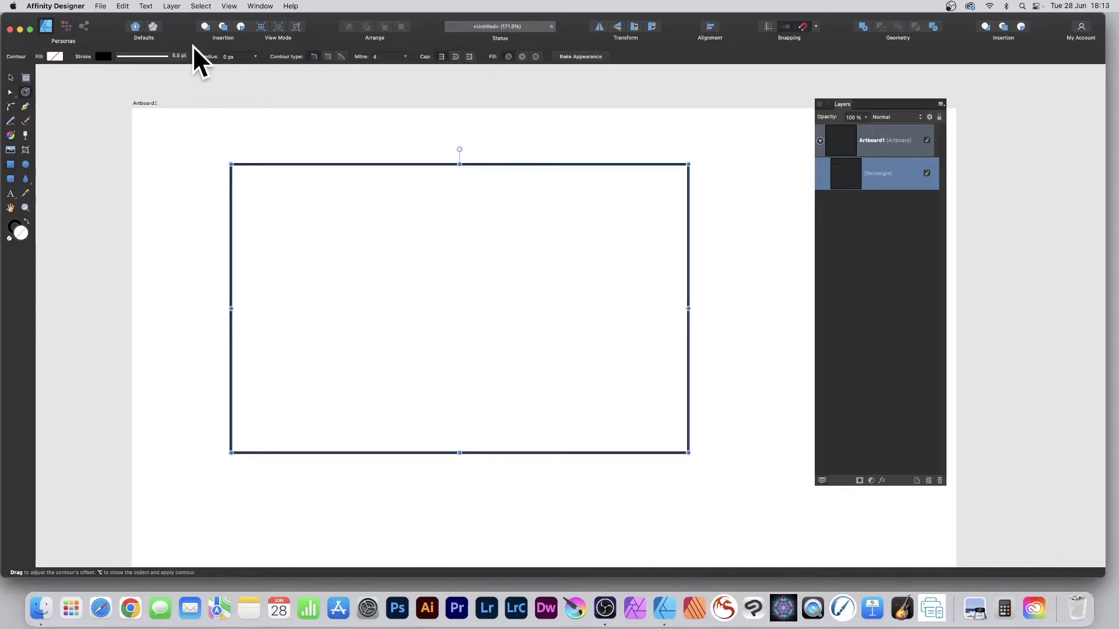
drag(419, 164, 458, 204)
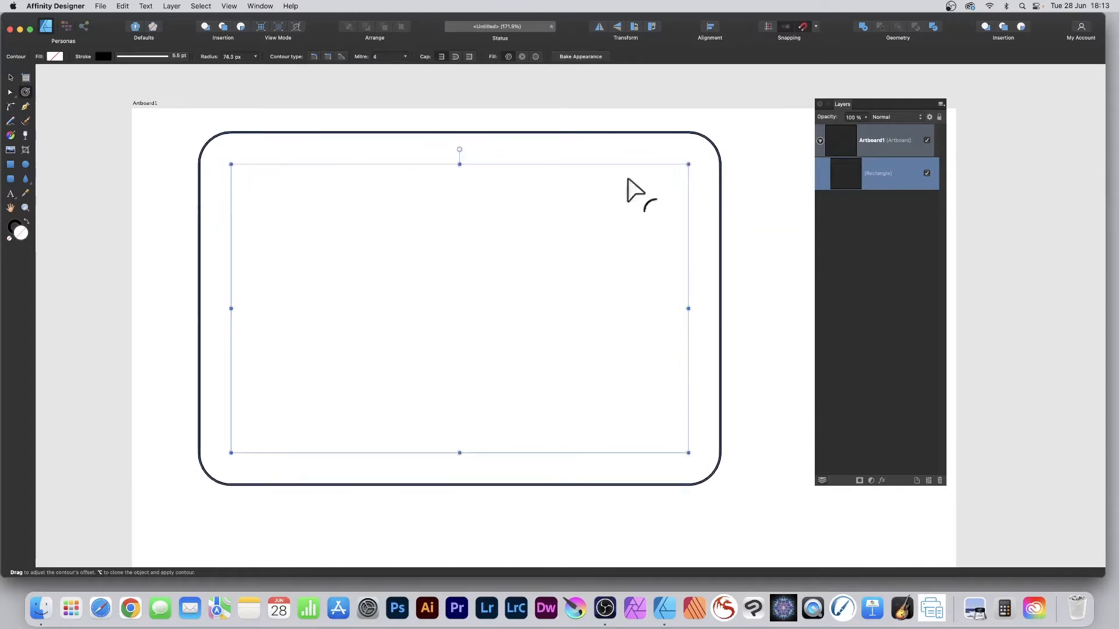
click(522, 57)
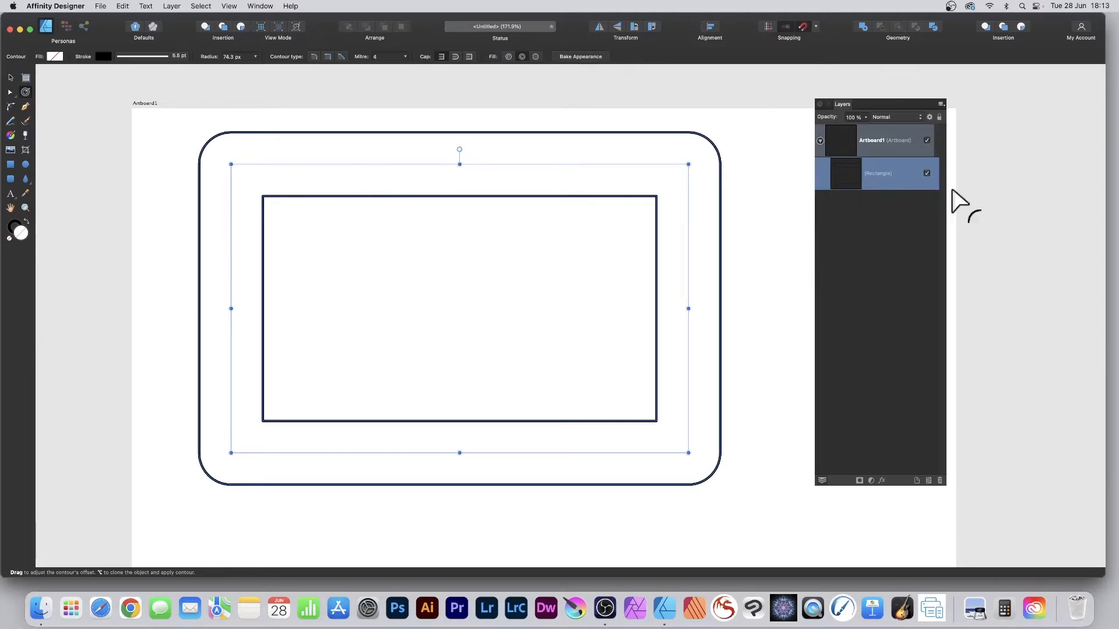
click(582, 56)
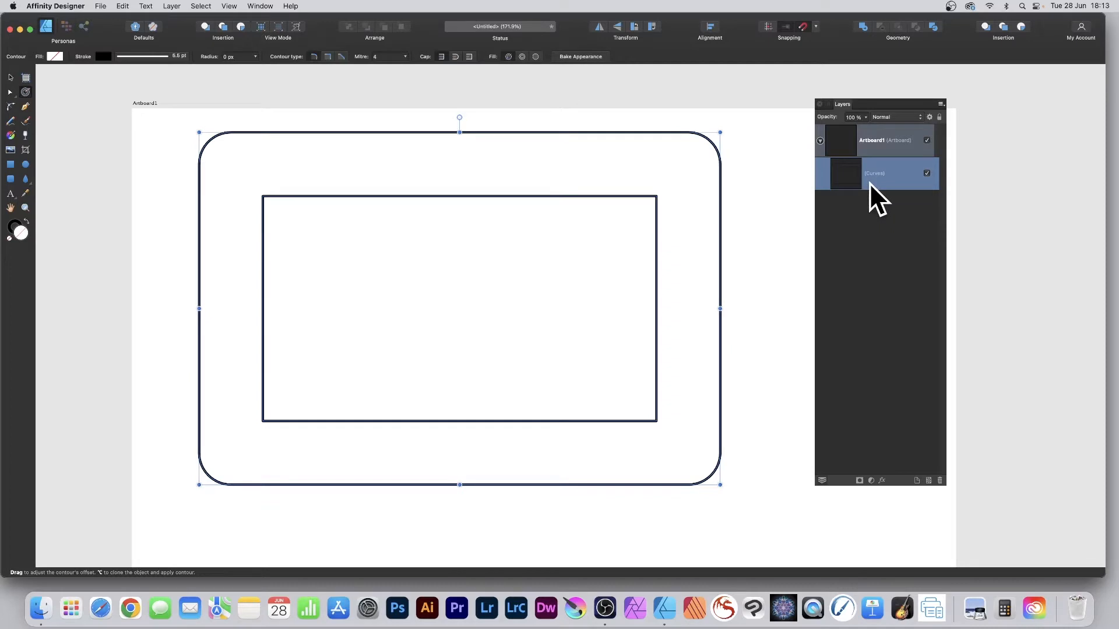
- Break the baked contour shape into separate curves at all of its nodes
click(11, 92)
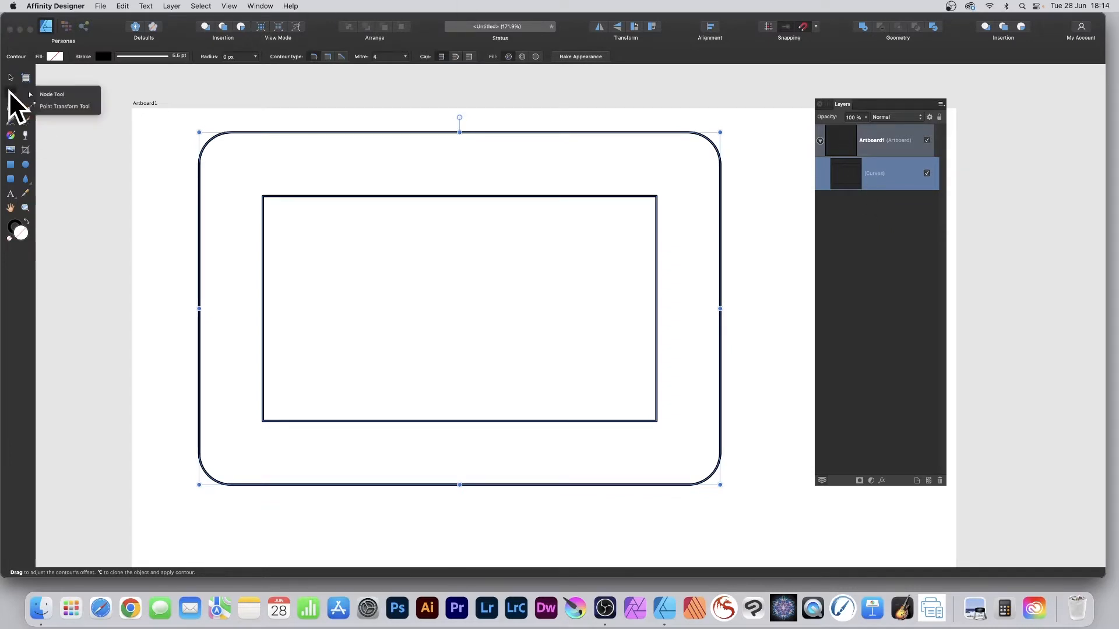
click(76, 95)
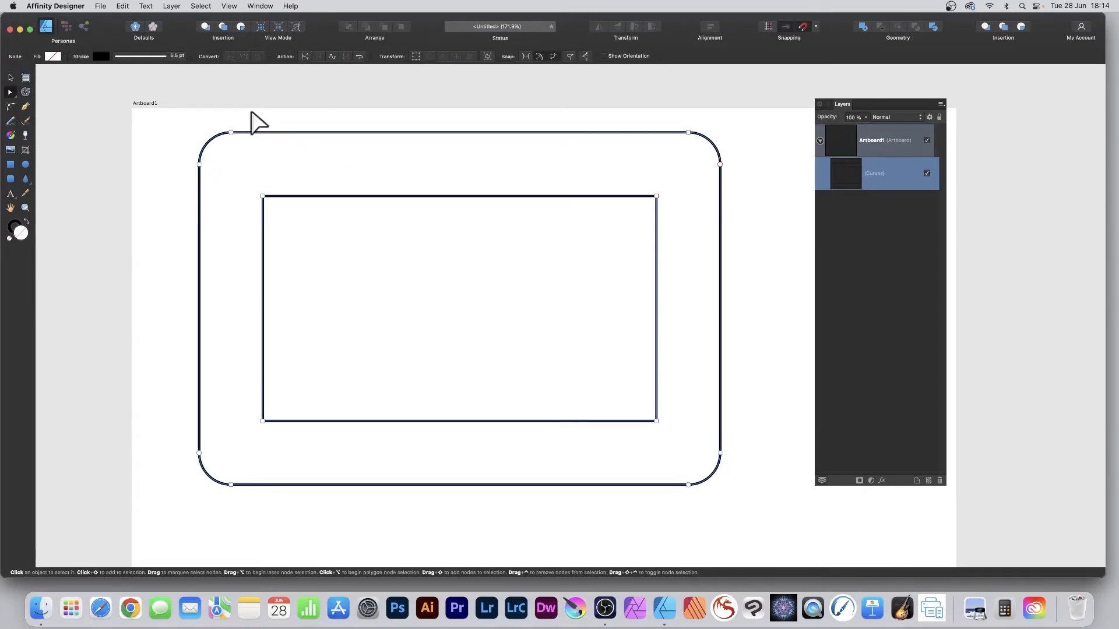
drag(174, 106, 768, 504)
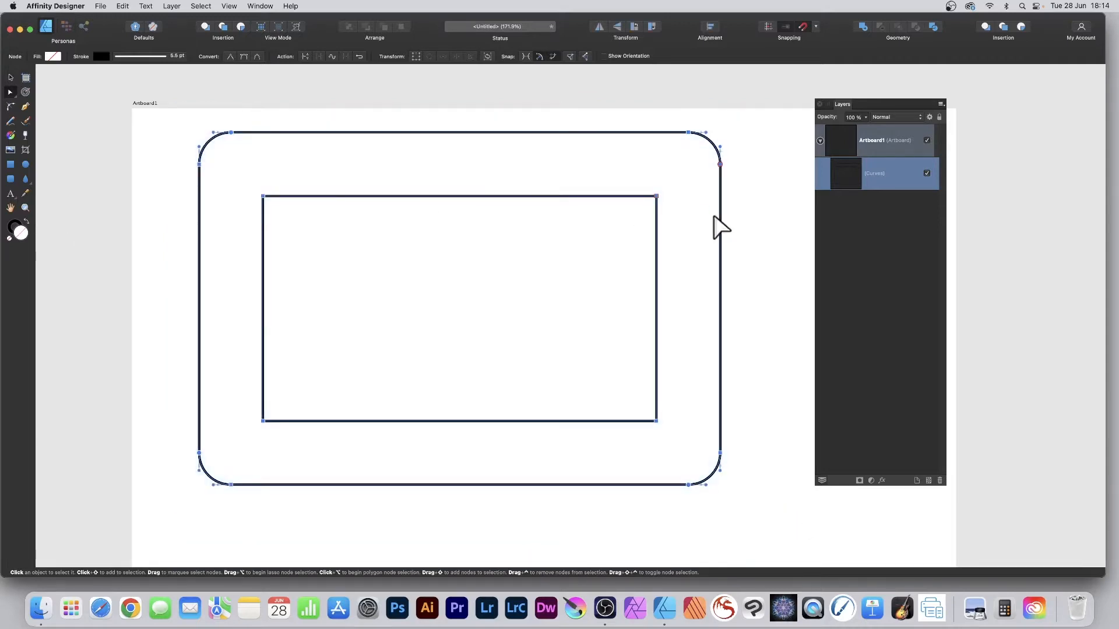
click(304, 56)
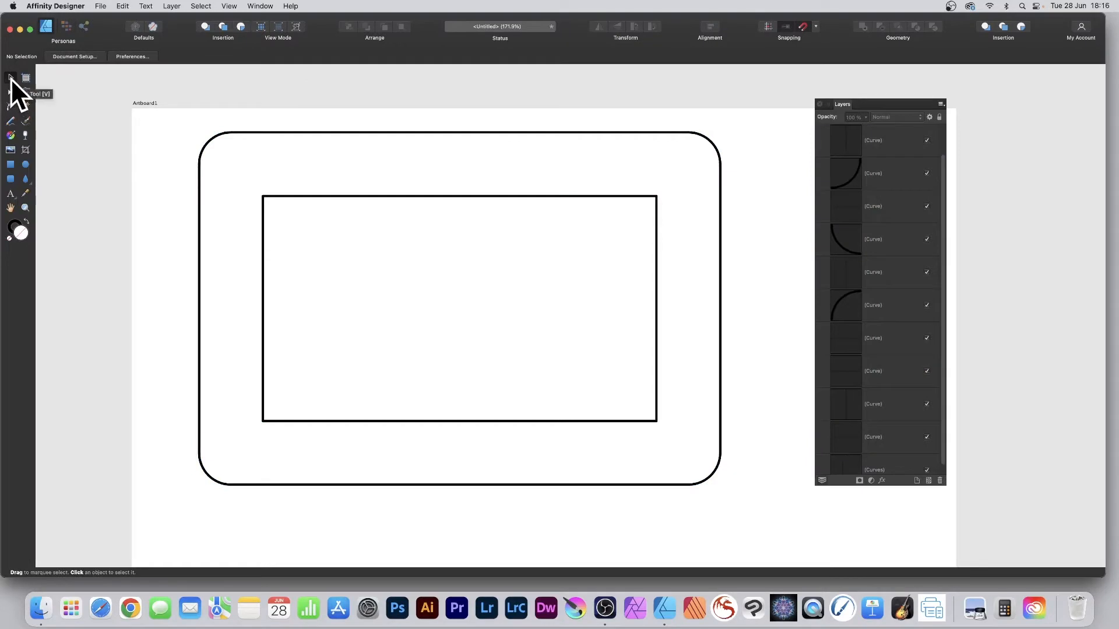
- Pull the outer top edge, upper-right corner piece and outer right edge outward, and shift the inner left line
click(401, 132)
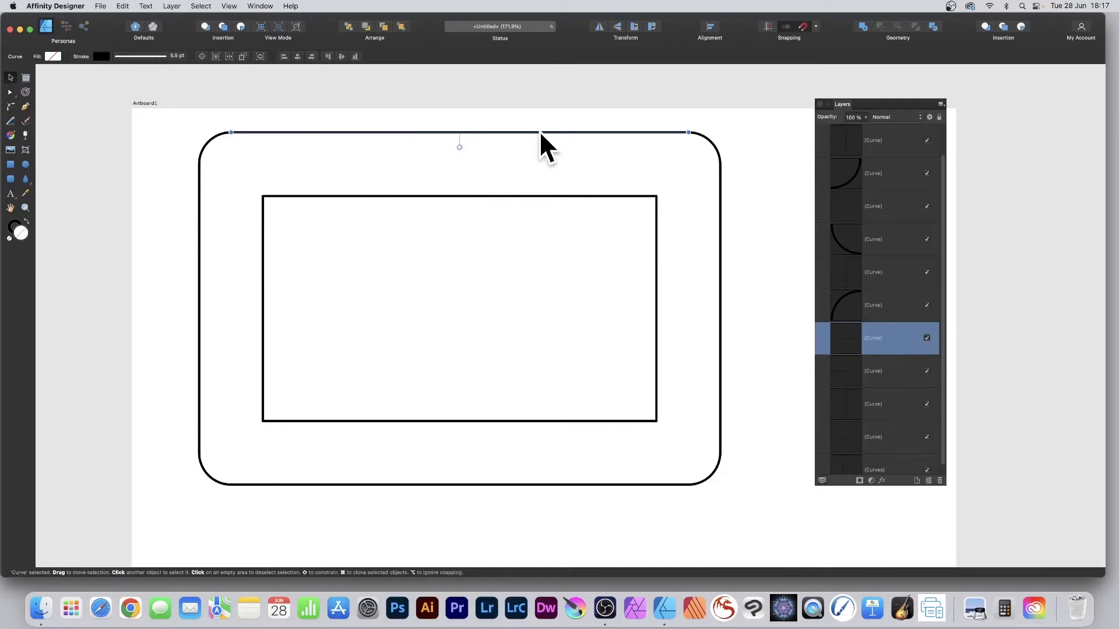
drag(540, 132, 541, 124)
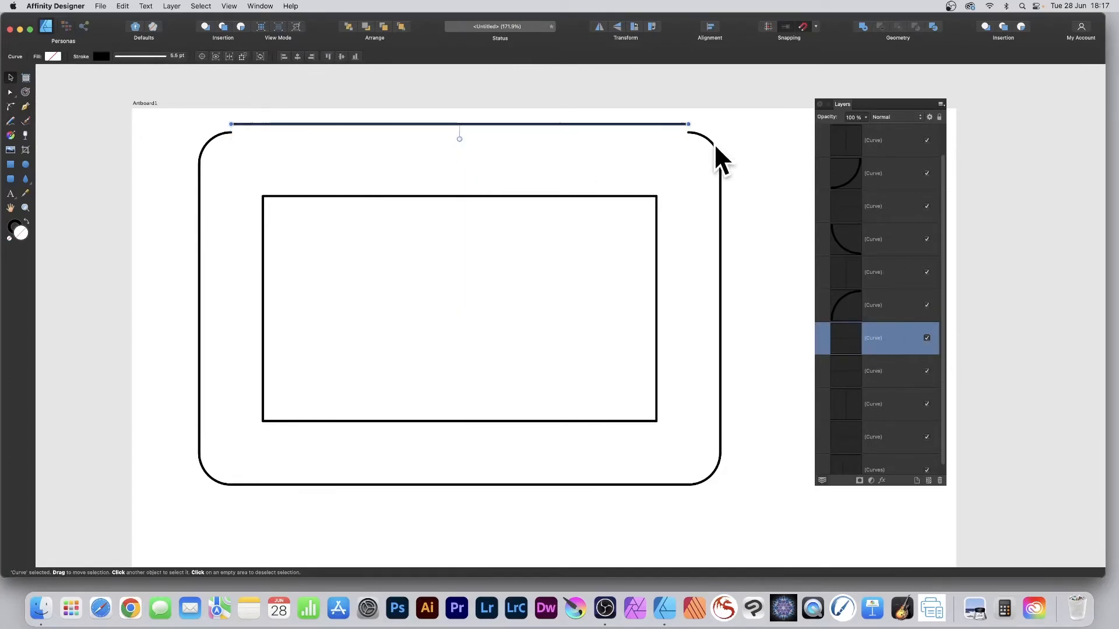
drag(715, 146, 730, 138)
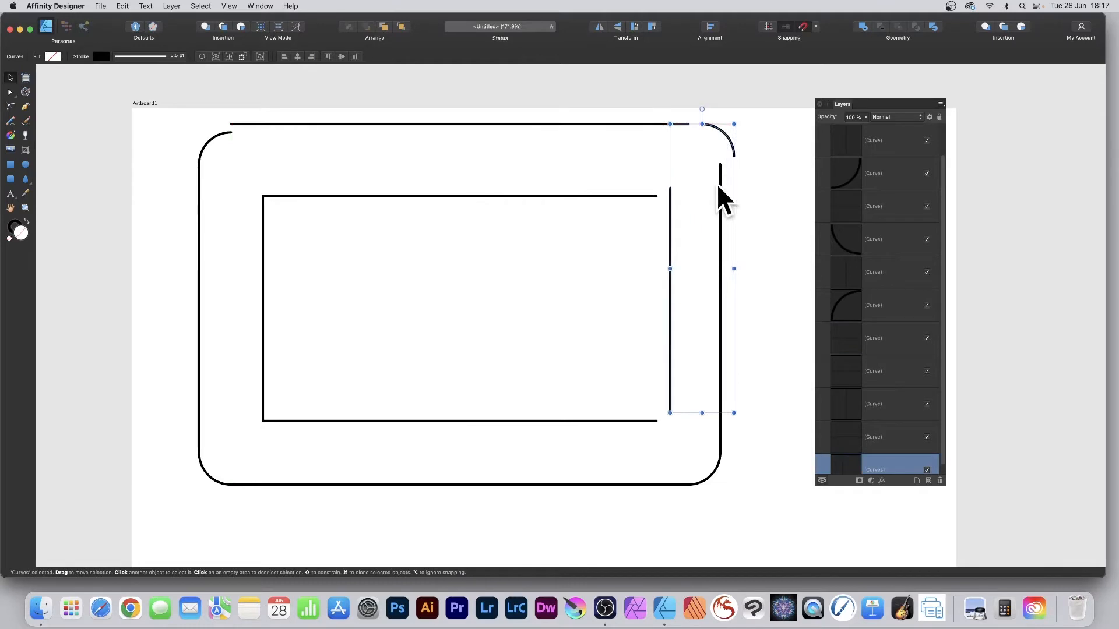
drag(717, 186, 754, 232)
click(784, 228)
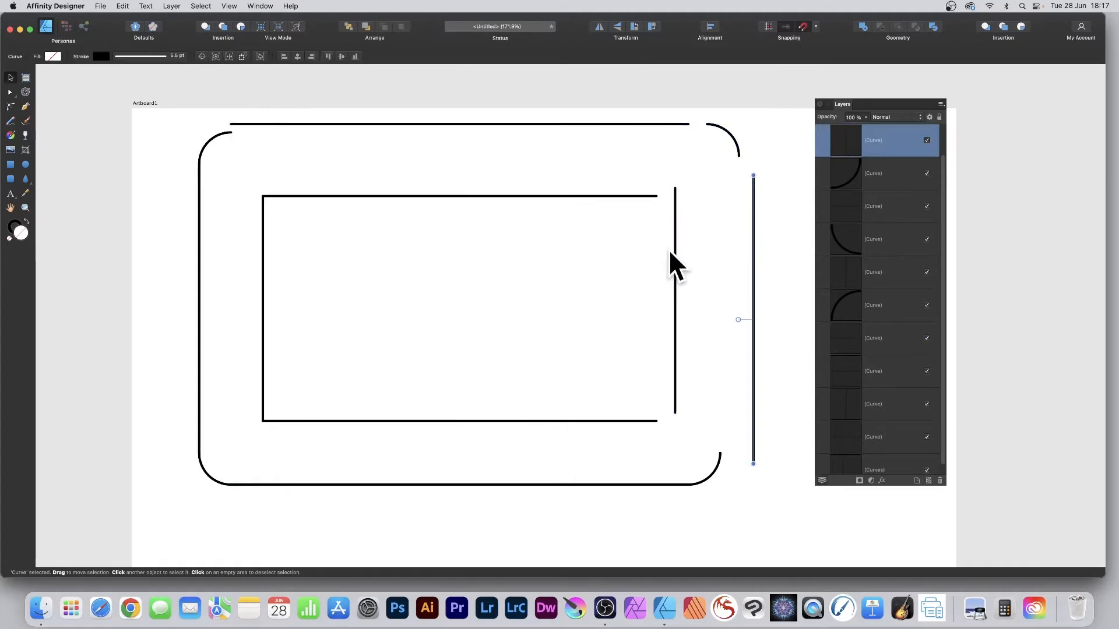
drag(265, 265, 277, 264)
- Shift the outer bottom edge slightly down and the inner left line outward so both separate from the neighbouring pieces
click(869, 209)
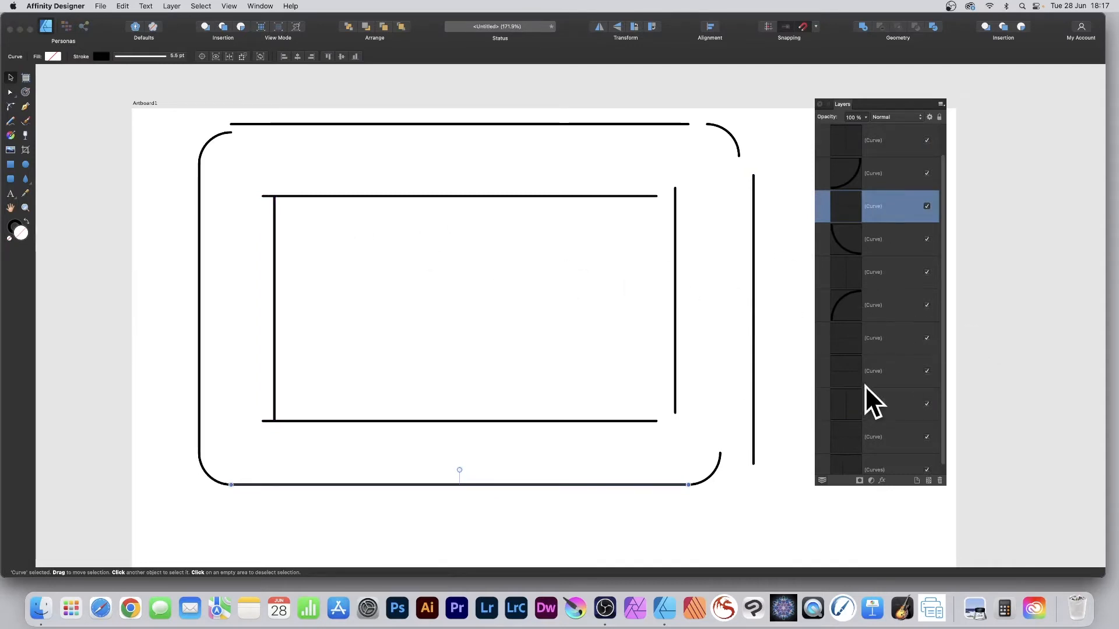
key(Down)
key(Down)
key(Down)
key(Down)
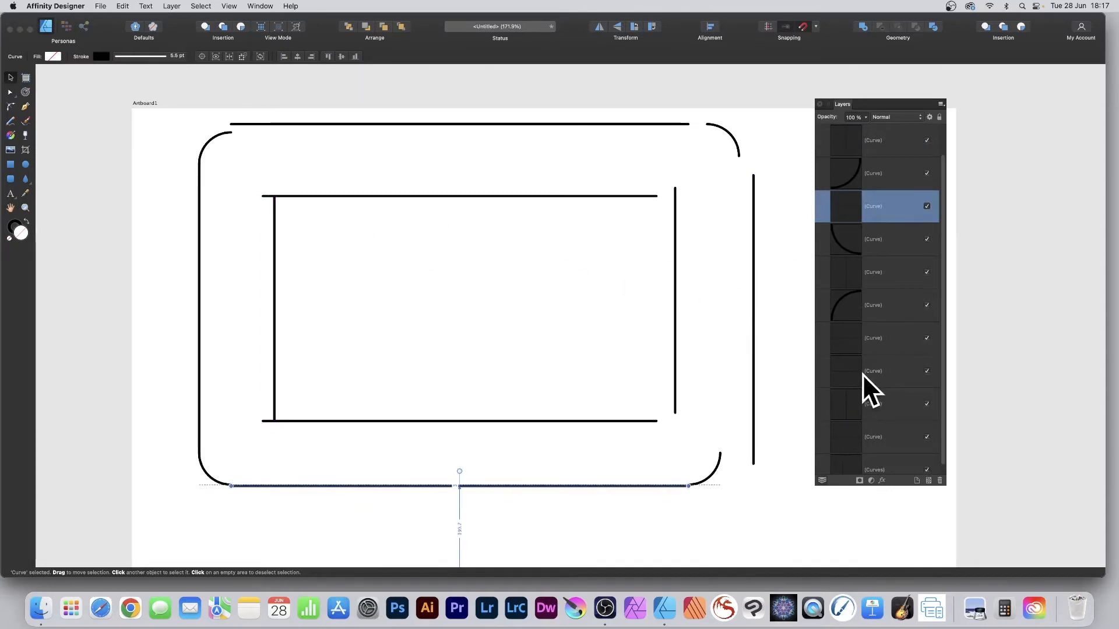
key(Down)
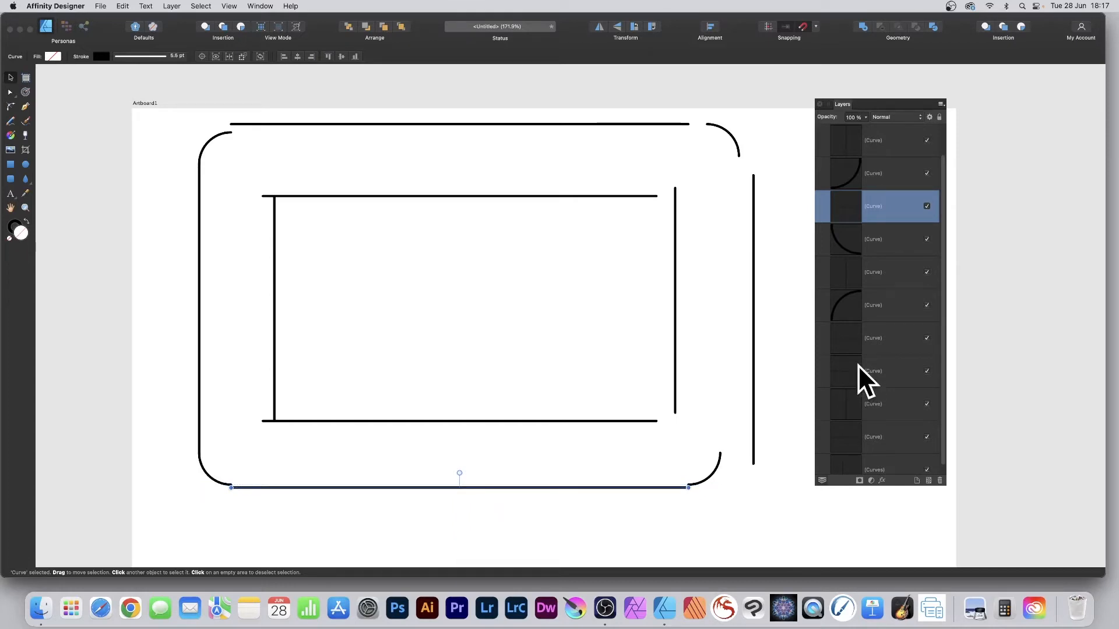
drag(271, 237, 242, 242)
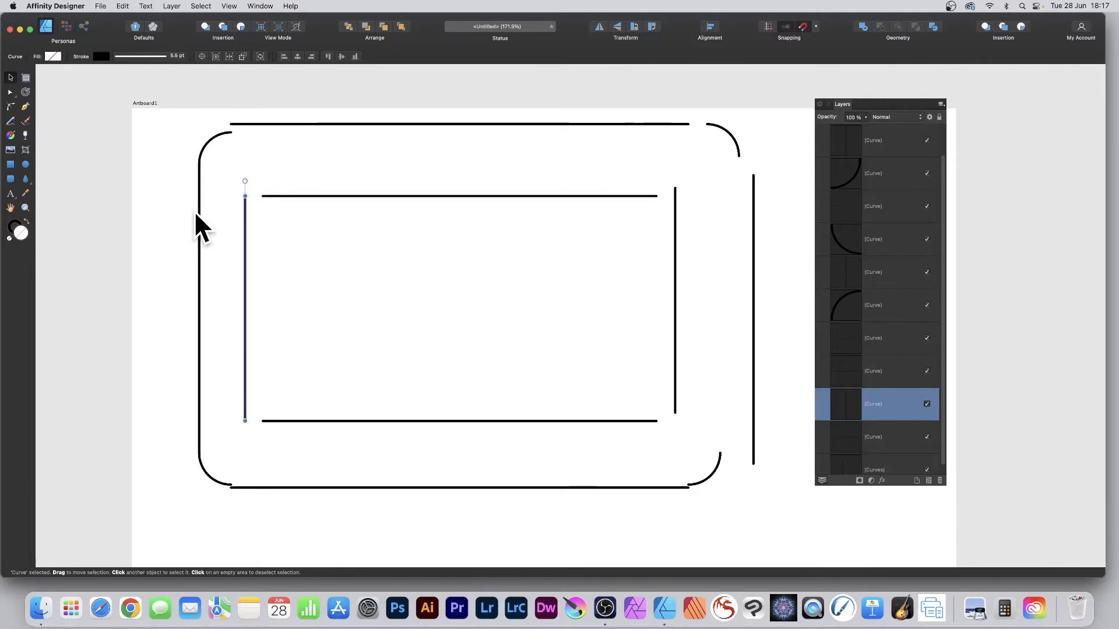
drag(333, 486, 334, 494)
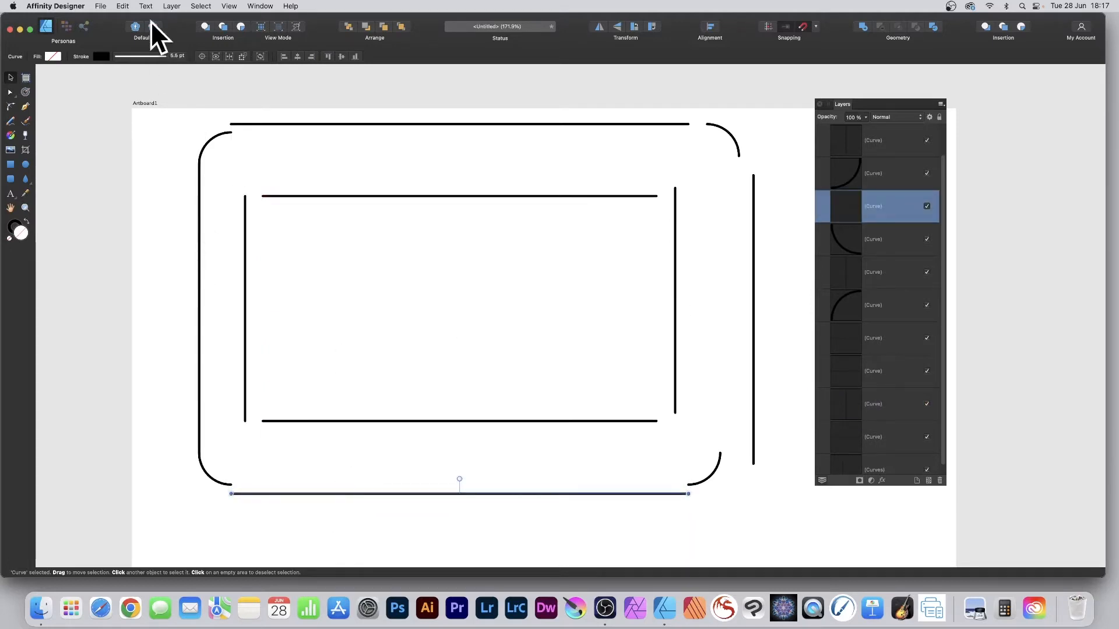
- Set the stroke width of the outer bottom line to 21 pt and of the inner top line to 27 pt
click(156, 55)
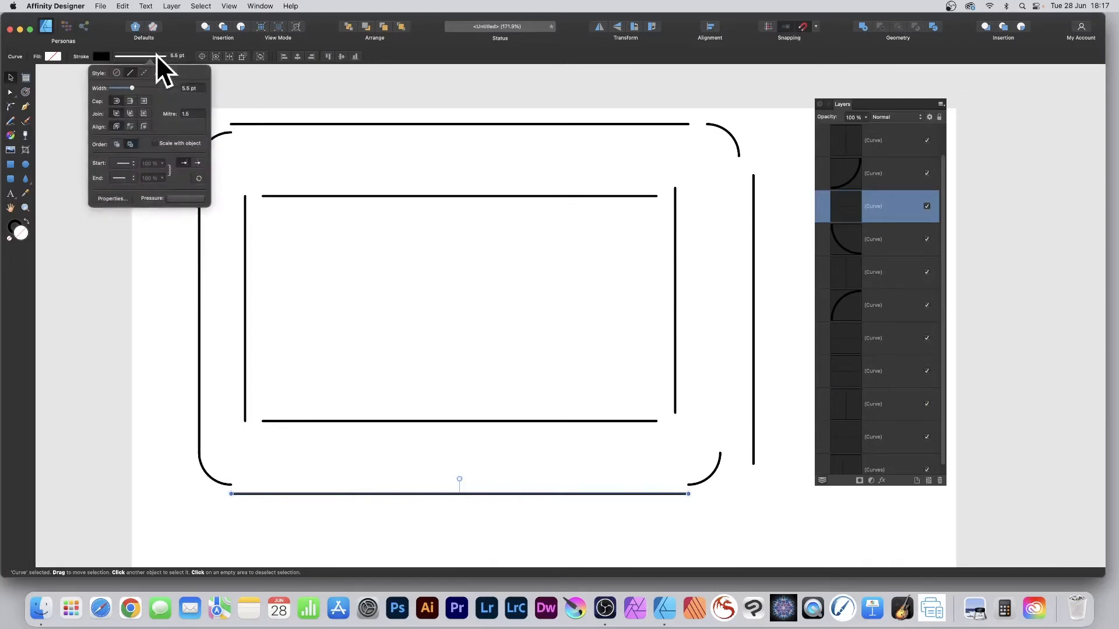
drag(140, 88, 145, 89)
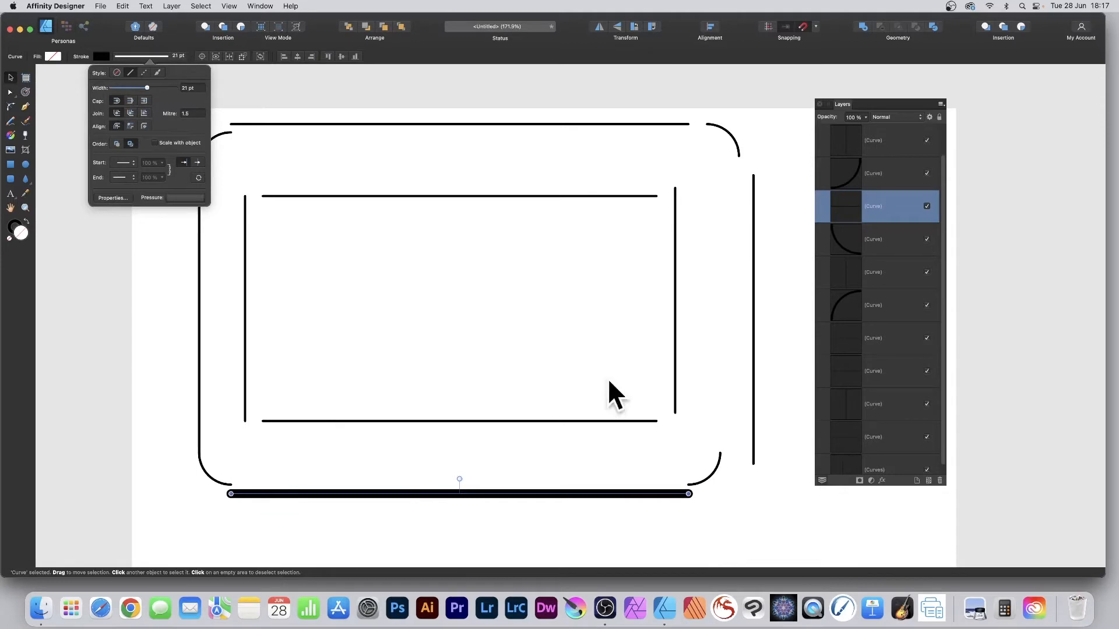
click(513, 196)
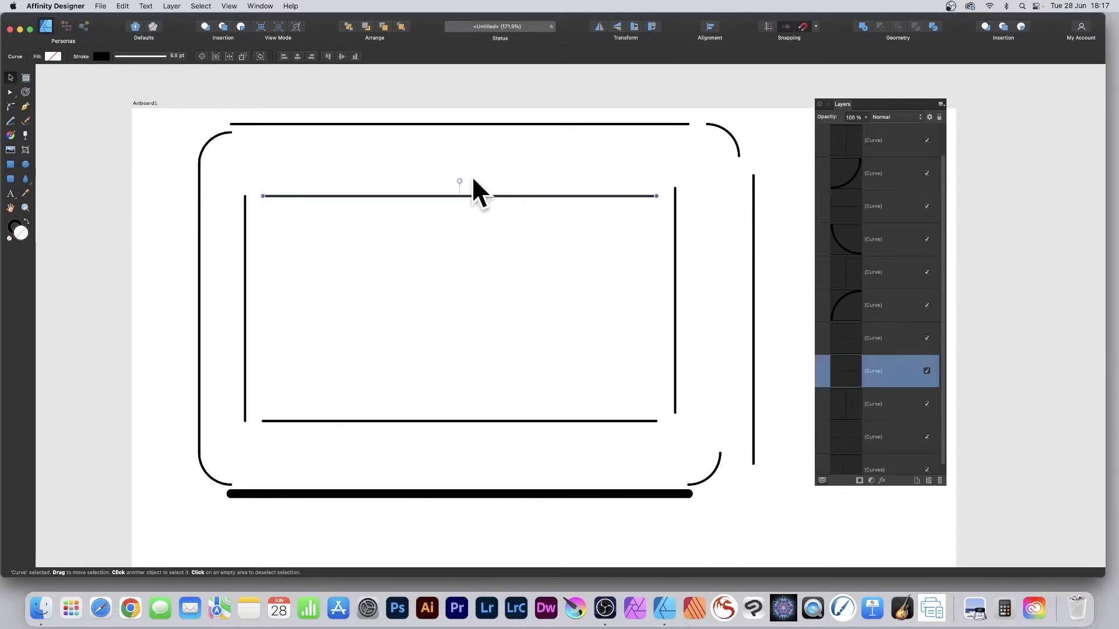
click(156, 55)
drag(139, 88, 151, 88)
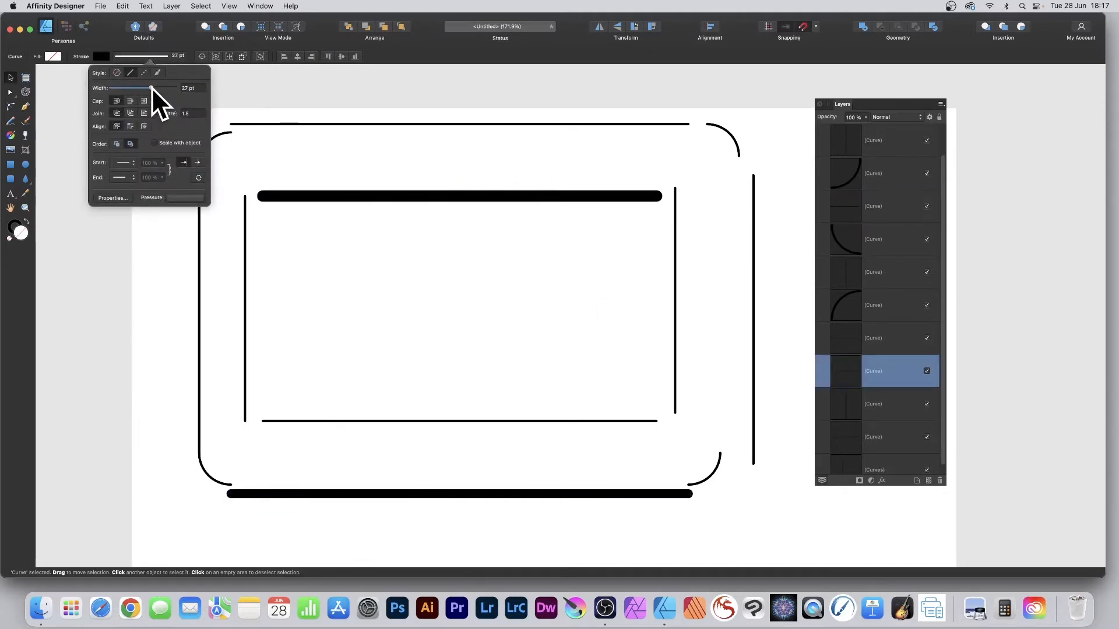
- Set the outer top line's stroke width to 1 pt and move the outer left line slightly outward
click(455, 123)
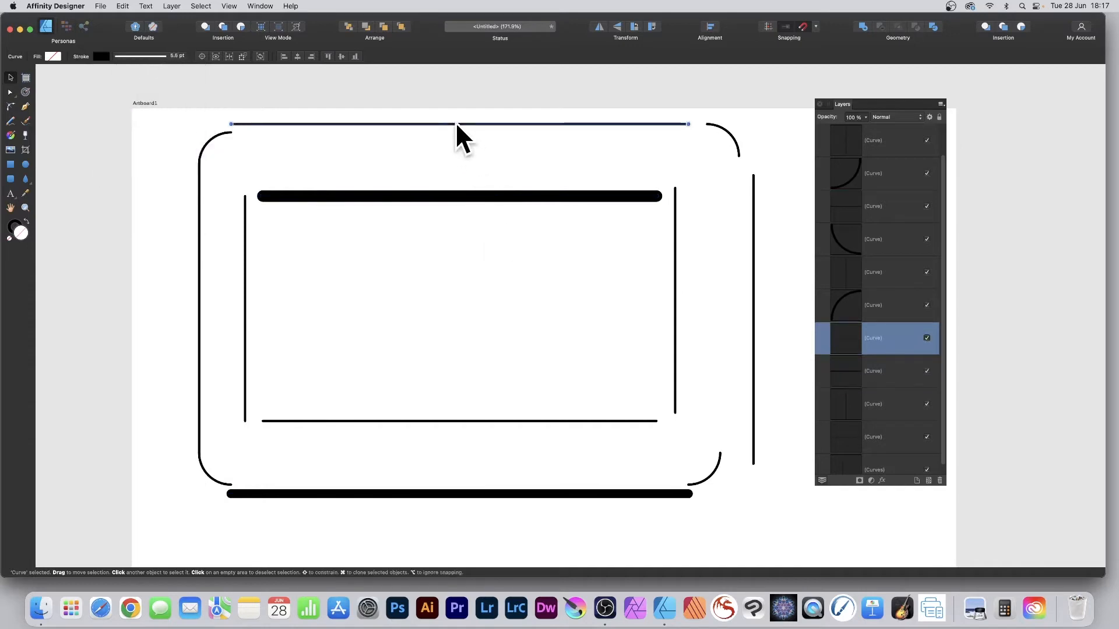
click(132, 56)
mouse_move(131, 86)
mouse_down()
mouse_move(114, 92)
mouse_move(126, 89)
mouse_up()
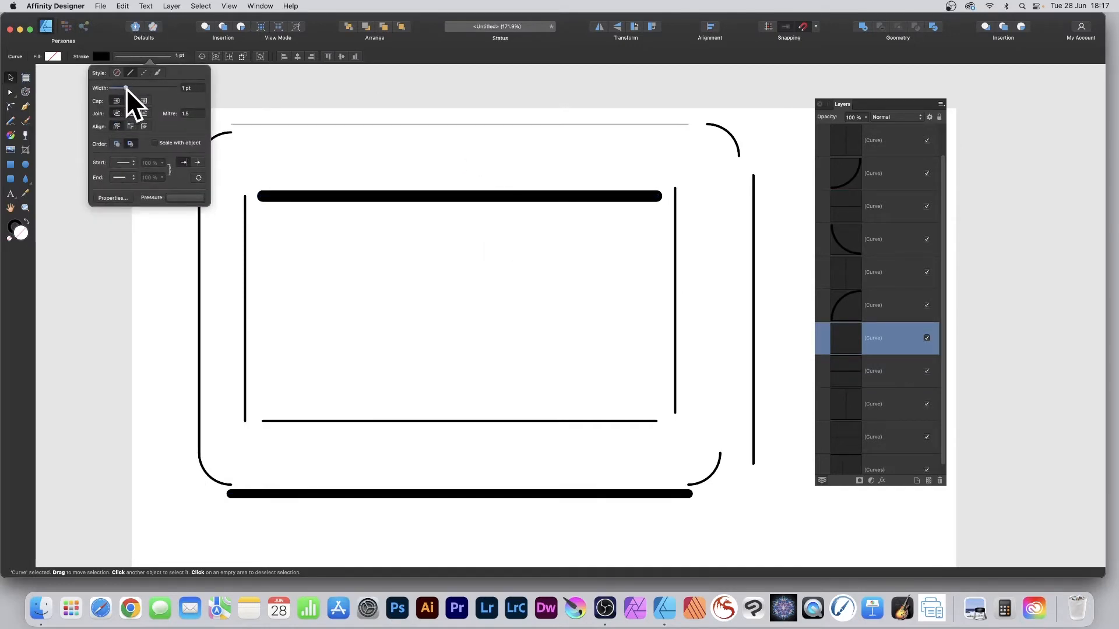
click(327, 106)
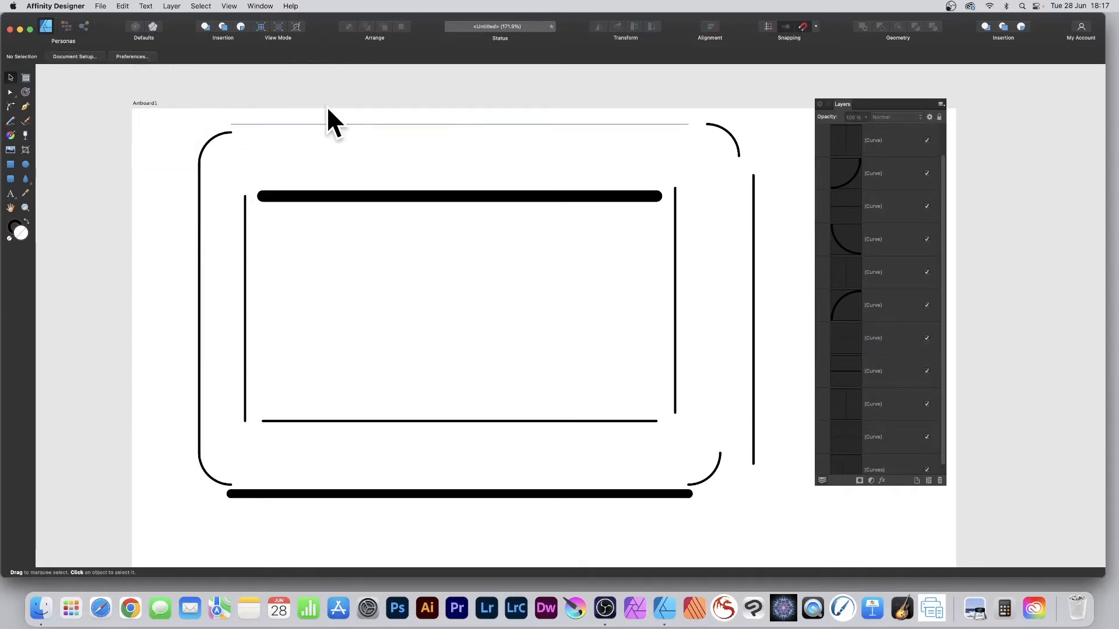
click(199, 210)
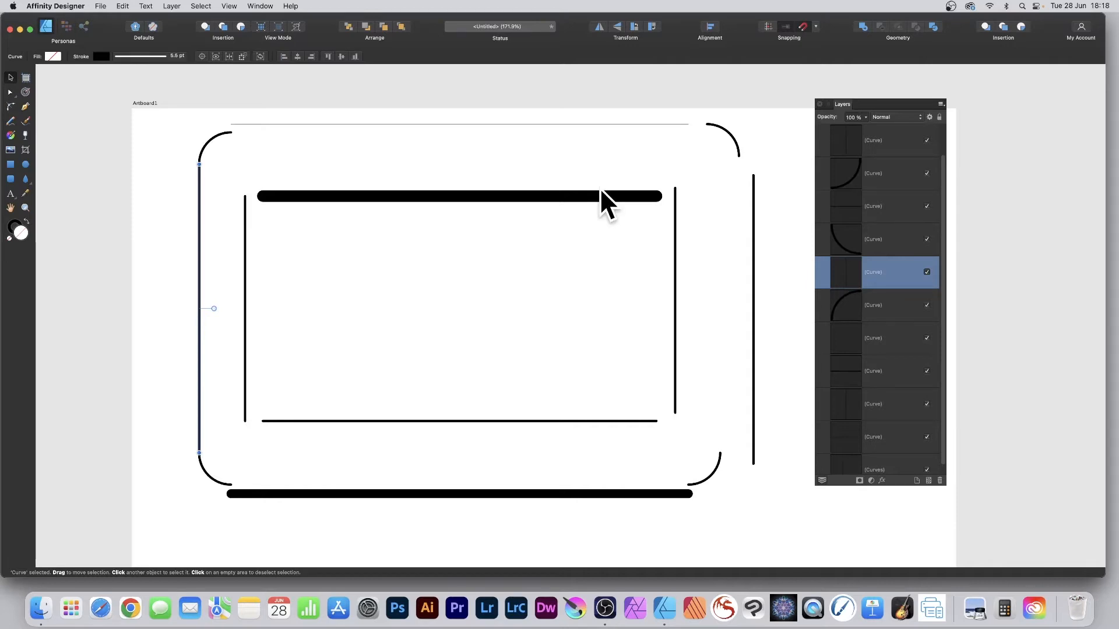
- Group all the separate line and arc pieces on the artboard
click(134, 103)
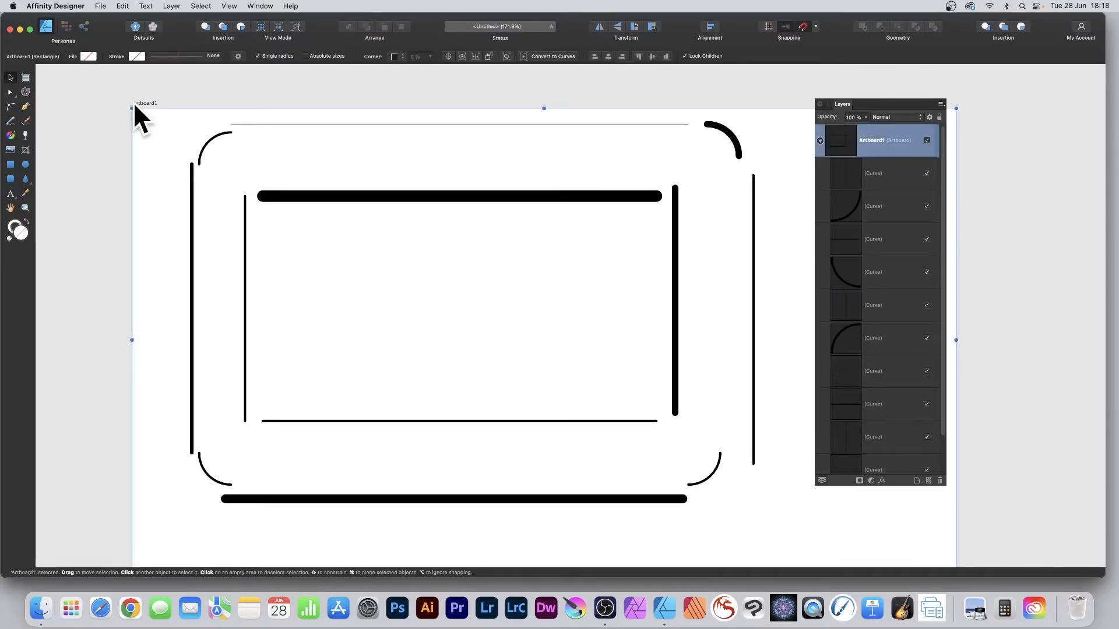
mouse_move(154, 91)
mouse_down()
mouse_move(249, 195)
mouse_move(804, 537)
mouse_up()
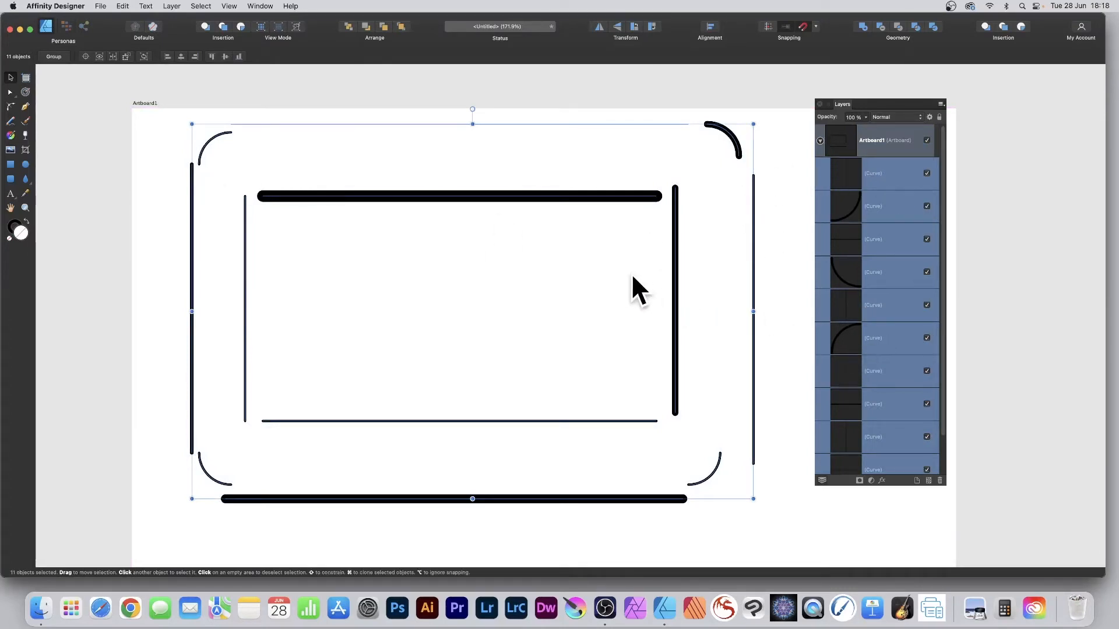
right_click(845, 171)
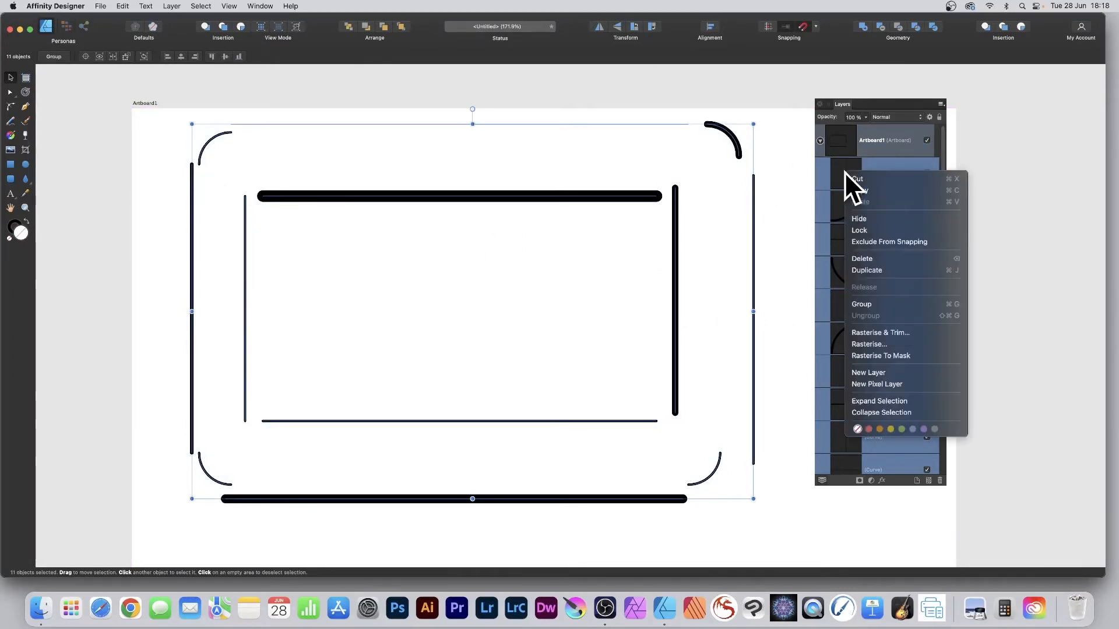
click(869, 303)
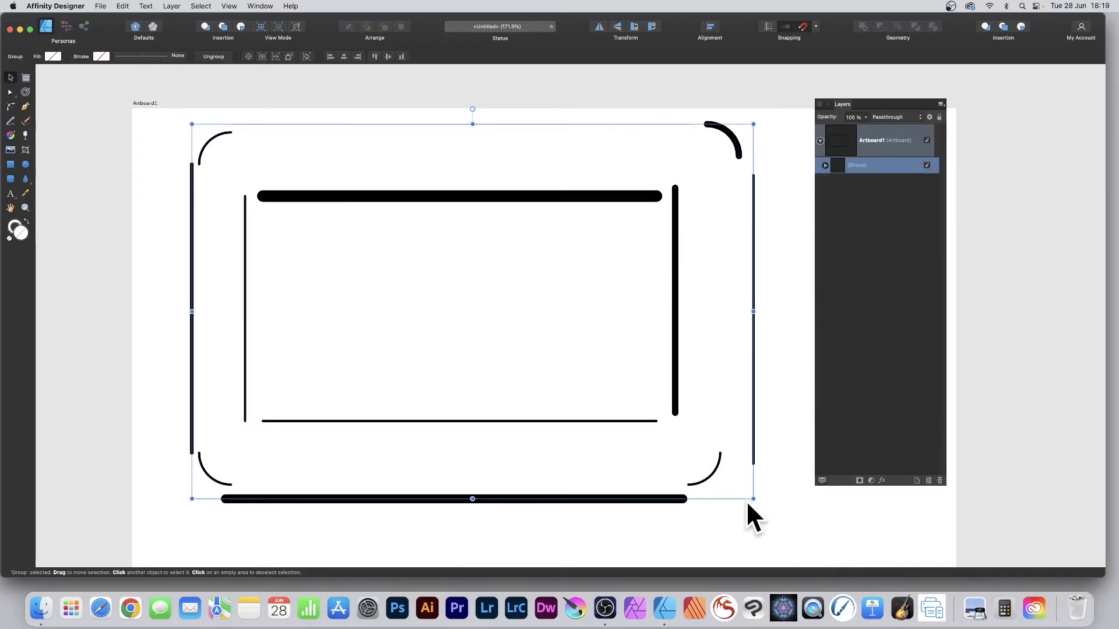
- Scale the group of lines down and reposition it near the artboard's upper-left area
drag(751, 498, 671, 447)
drag(505, 191, 483, 185)
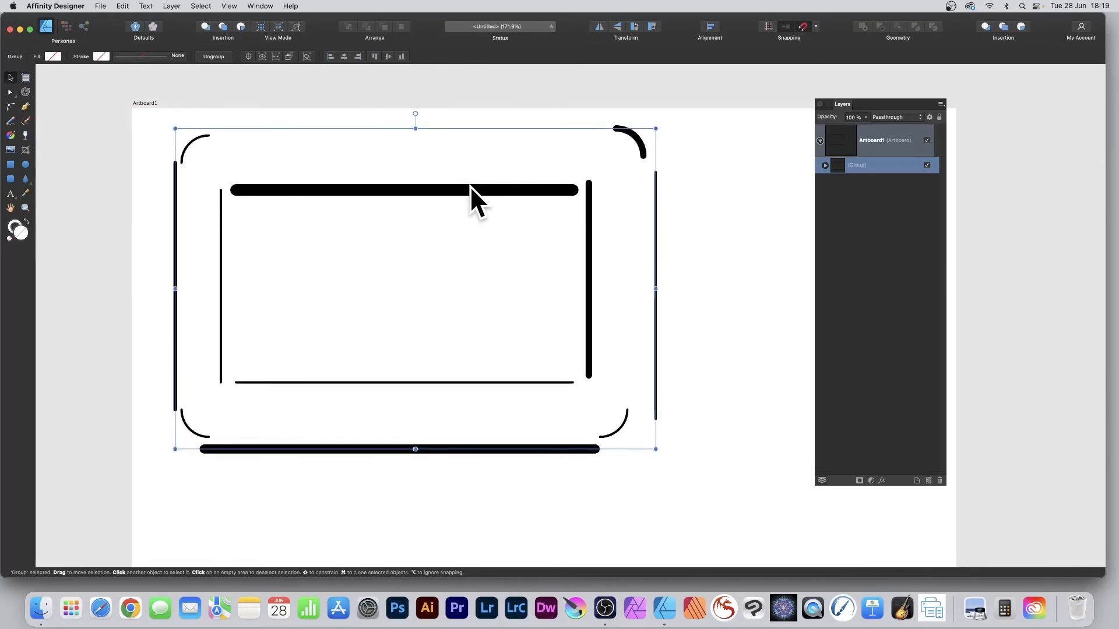
- Spread overlapping duplicates of the group across the artboard and rotate the leftmost copy to a slight tilt
mouse_move(463, 188)
mouse_down()
mouse_move(541, 156)
mouse_move(634, 268)
mouse_move(496, 317)
mouse_move(446, 317)
mouse_move(449, 306)
mouse_move(324, 230)
mouse_up()
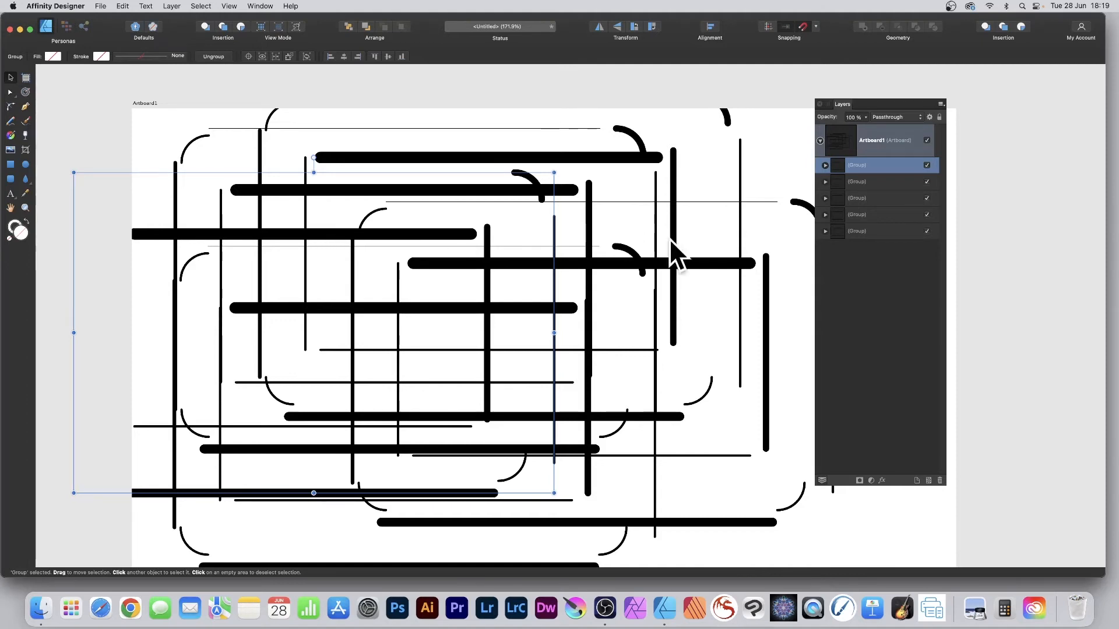
drag(553, 172, 494, 239)
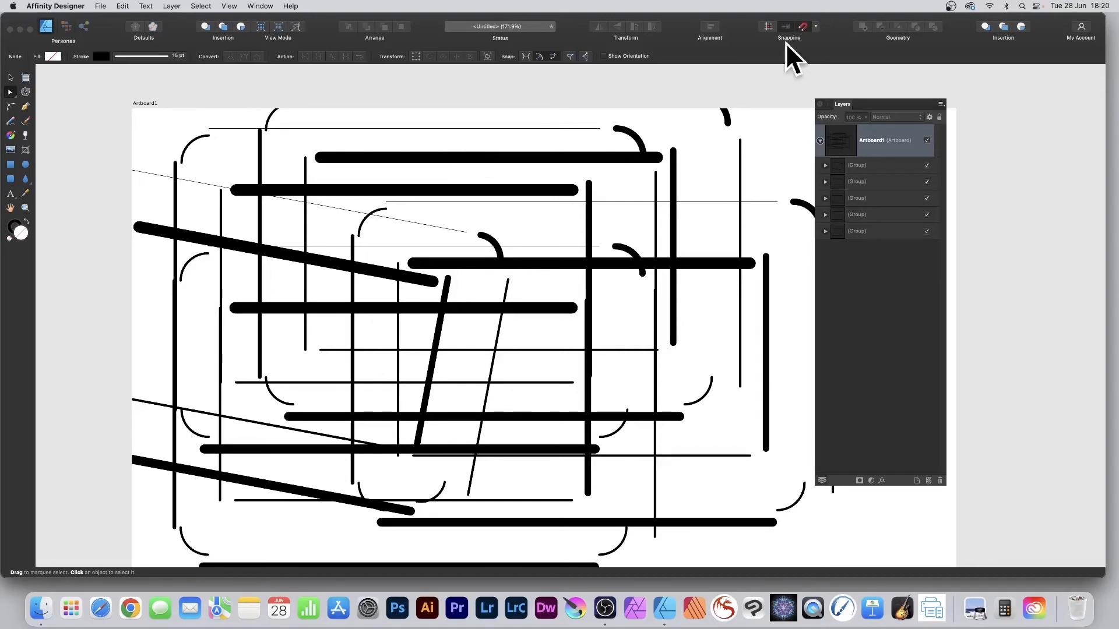
- Expand the tilted group, select its small corner arc, and select all objects sharing that curve's fill colour
click(825, 166)
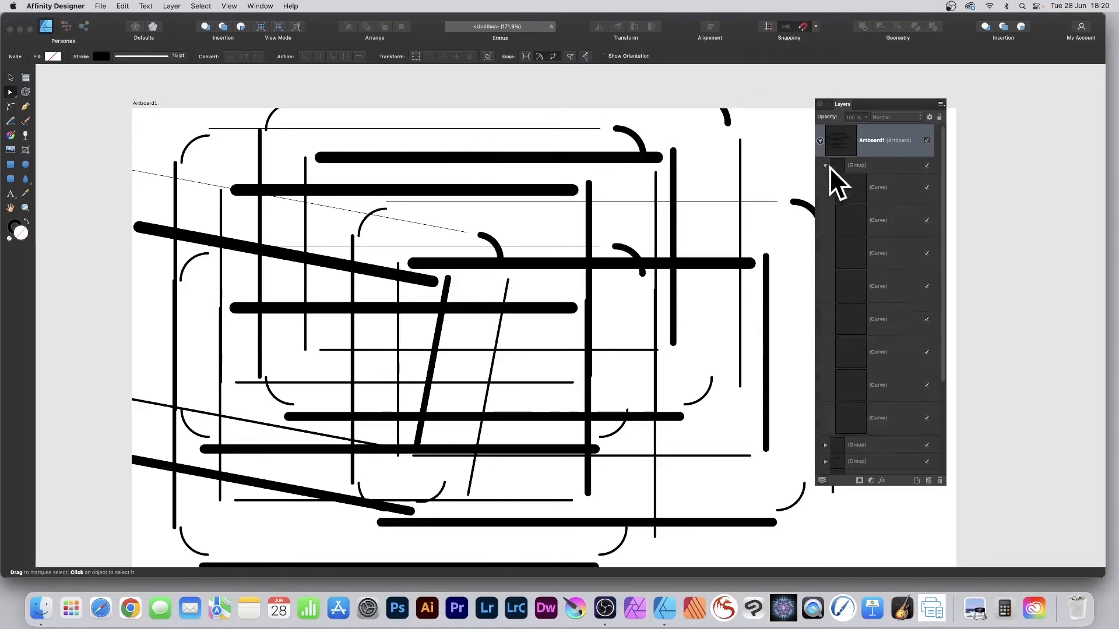
click(883, 200)
shift+click(879, 315)
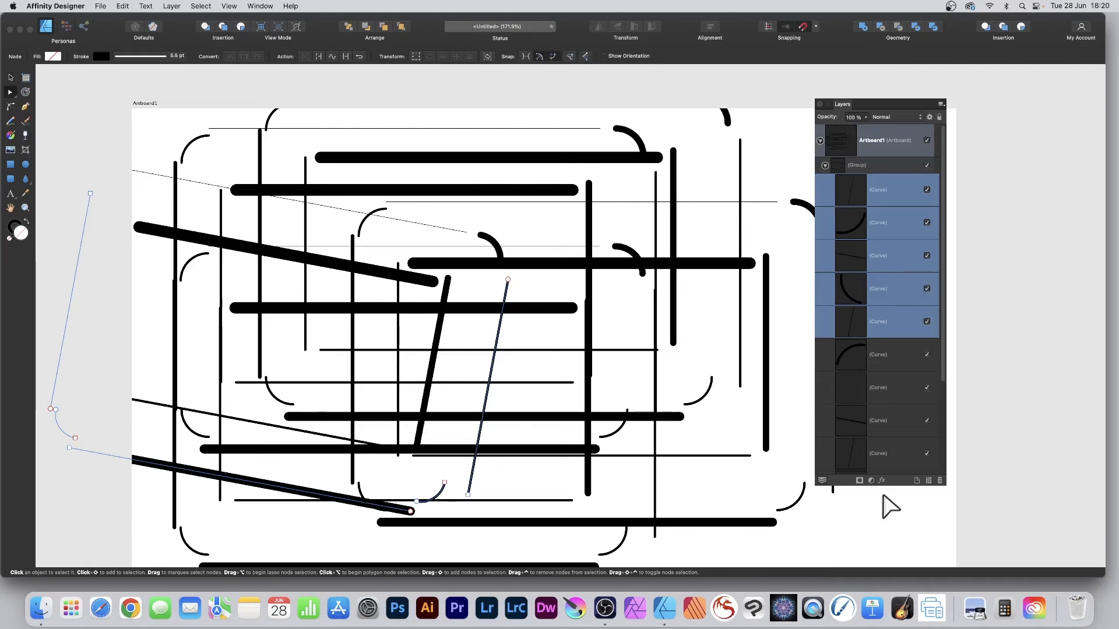
click(896, 353)
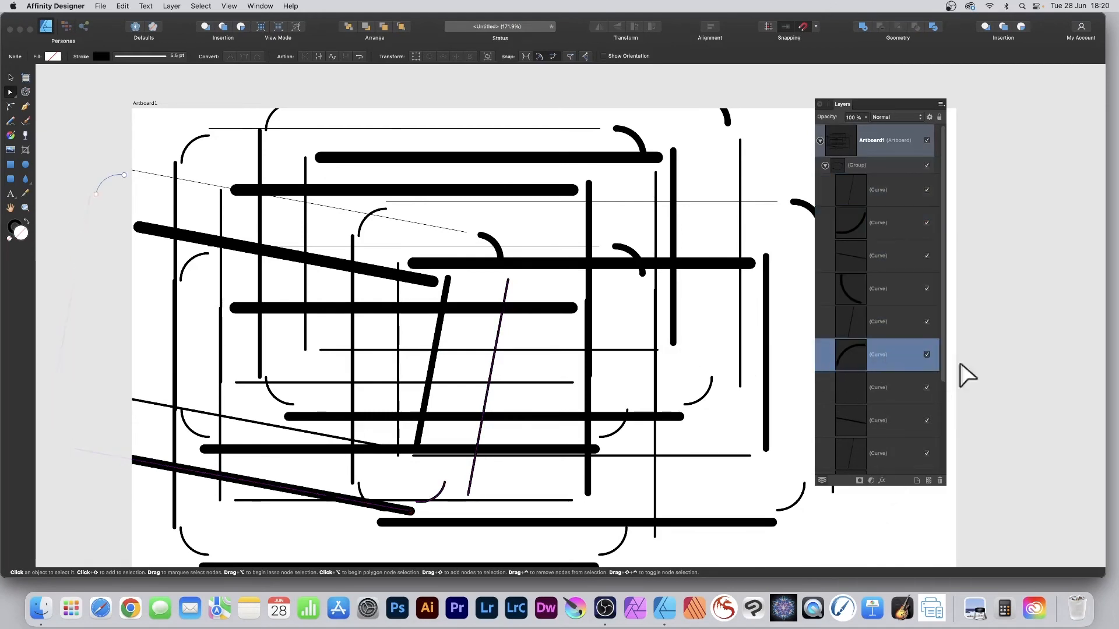
click(201, 5)
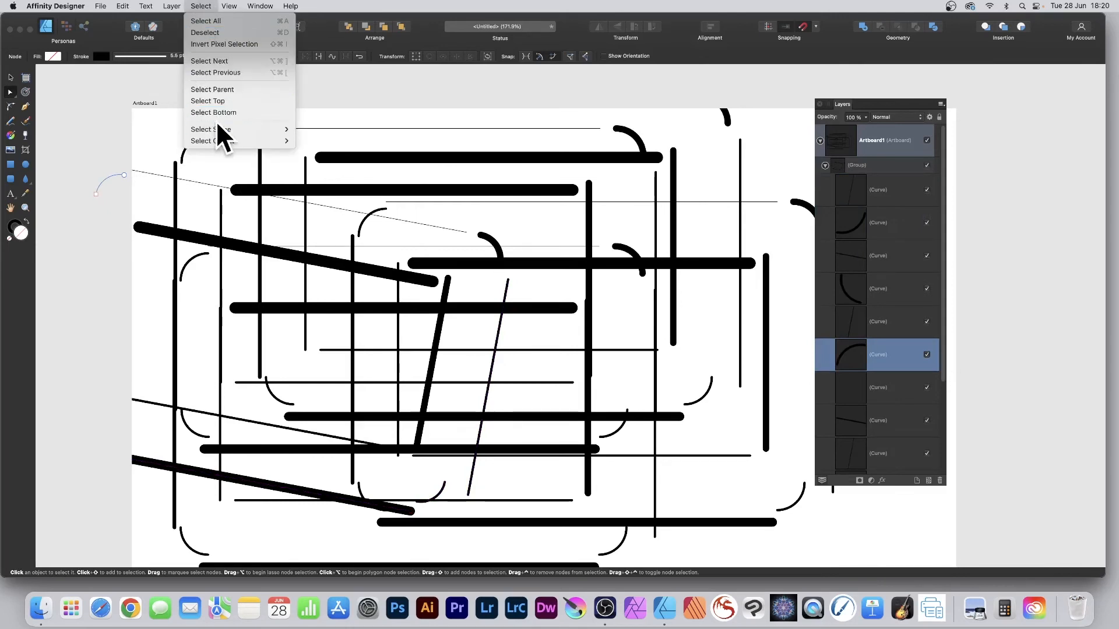
mouse_move(218, 129)
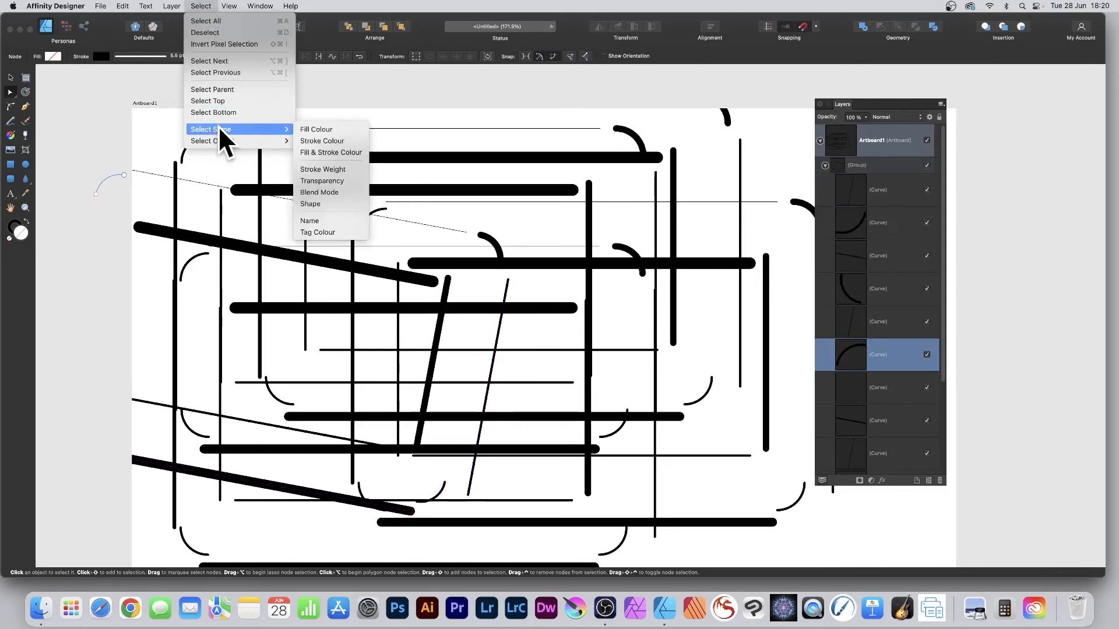
click(332, 129)
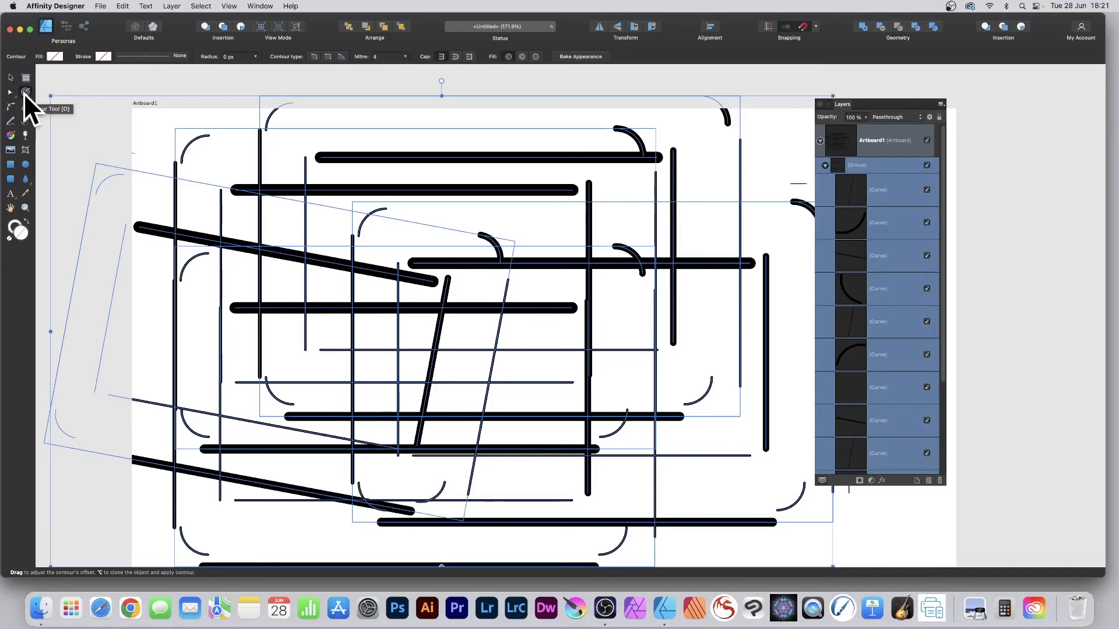
- Contour all the selected lines and arcs outward with a radius of about 21.5 px and bake the appearance
mouse_move(412, 170)
mouse_down()
mouse_move(425, 180)
mouse_move(416, 172)
mouse_up()
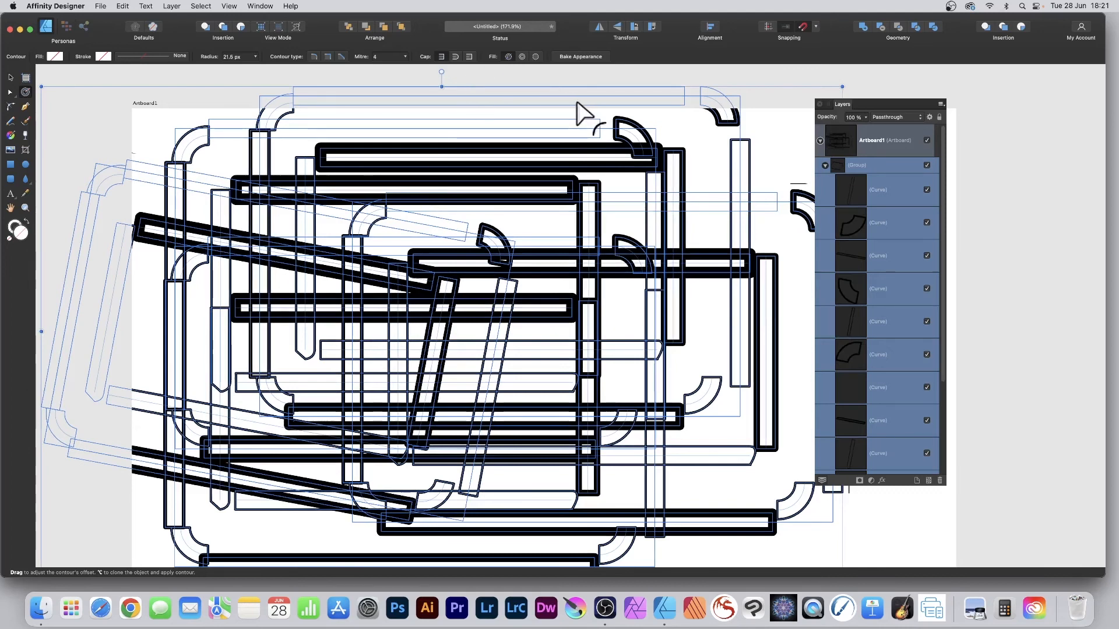
click(583, 57)
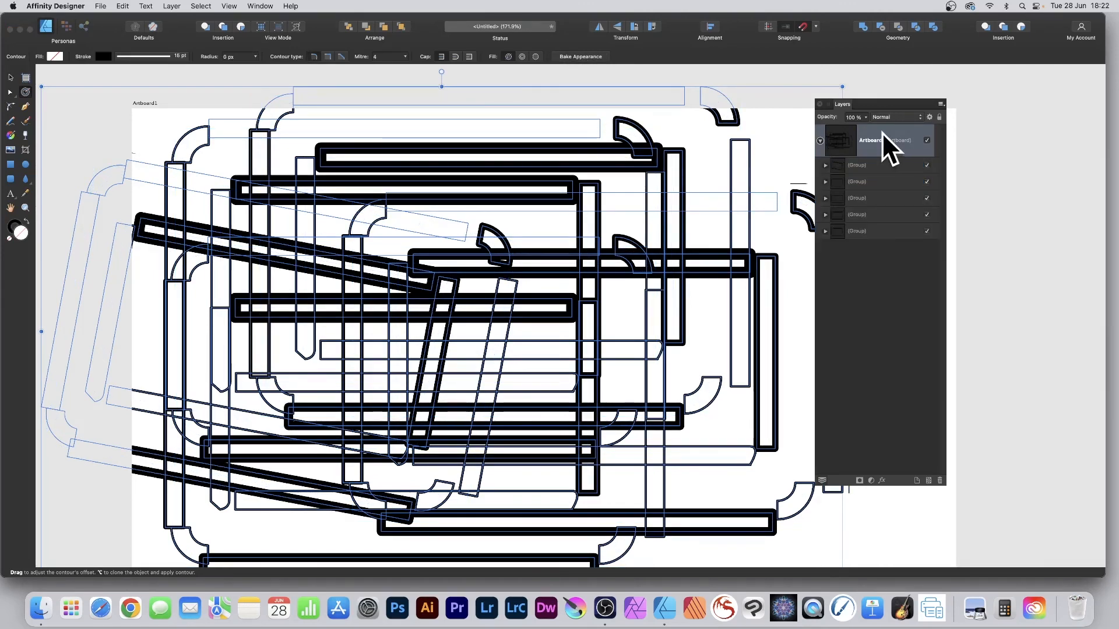
- Combine all five line groups on the artboard into one single group
click(866, 165)
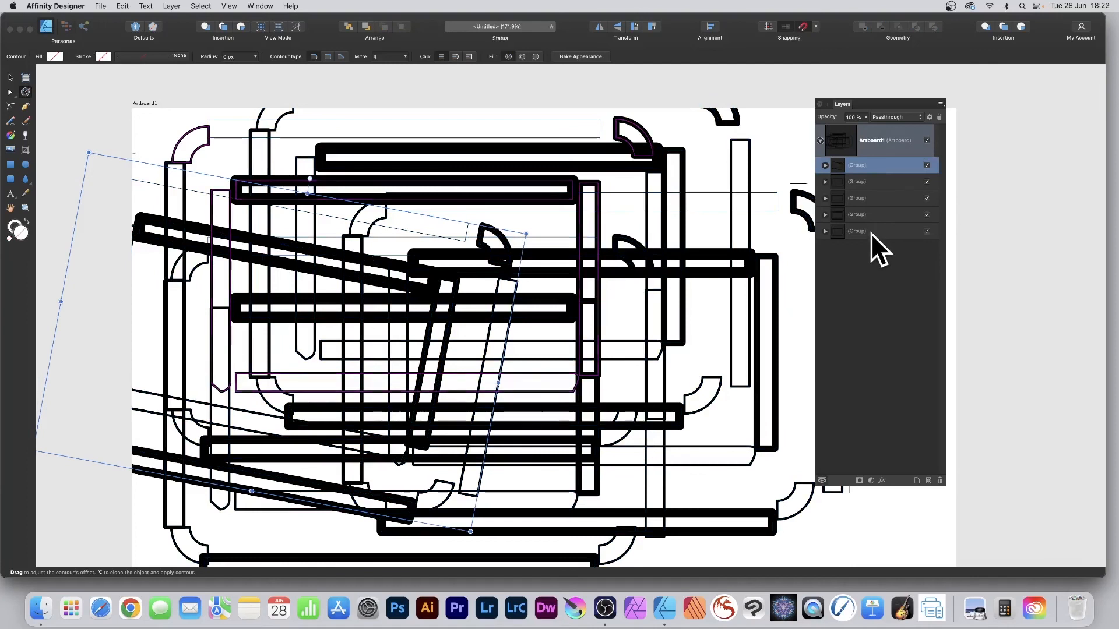
shift+click(871, 232)
right_click(869, 230)
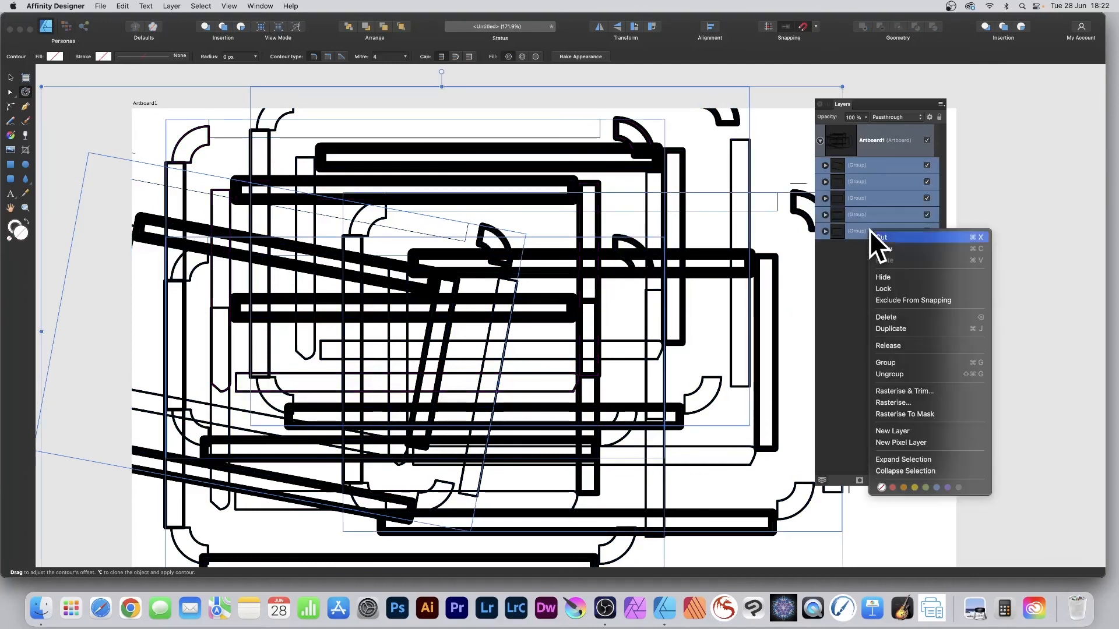
click(883, 362)
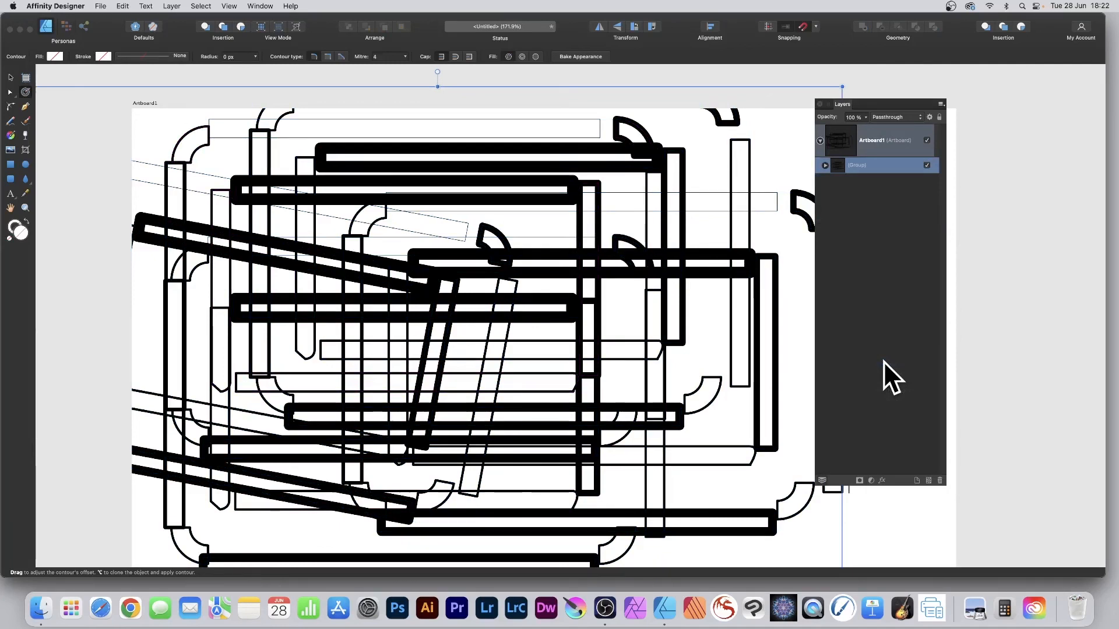
- Begin applying a layer command to the combined group
click(169, 5)
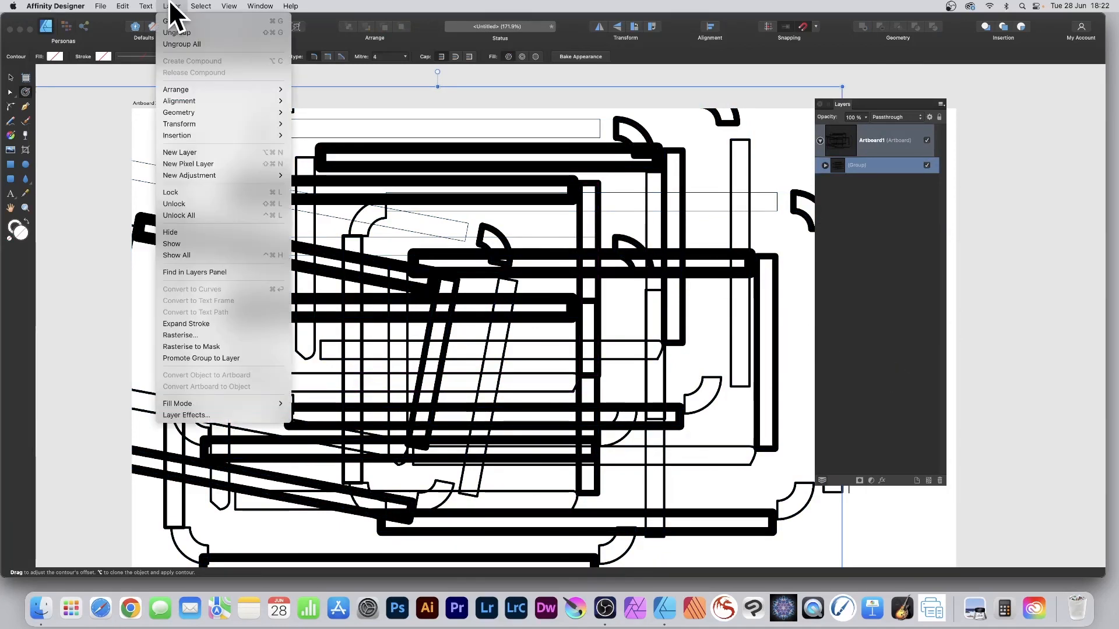